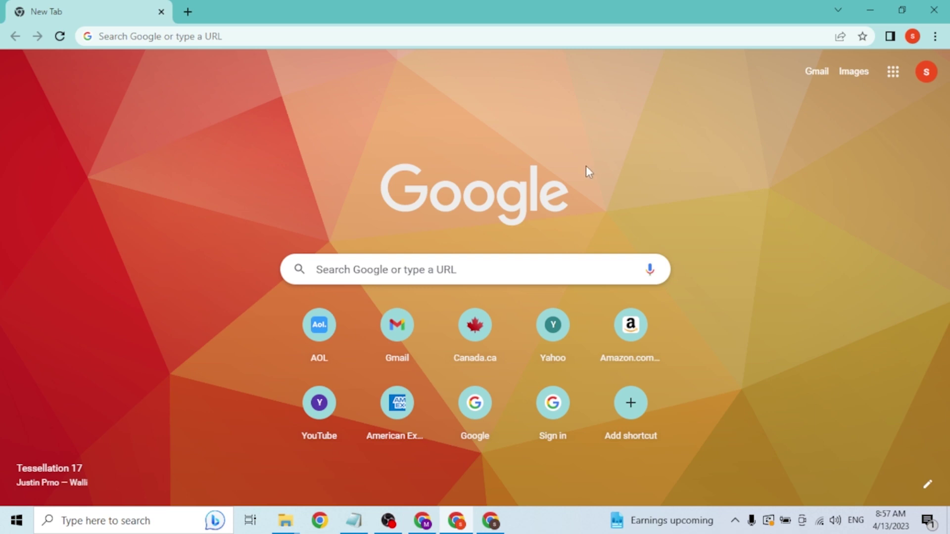
Step: Load thameswater.co.uk from the Chrome address bar
click(264, 36)
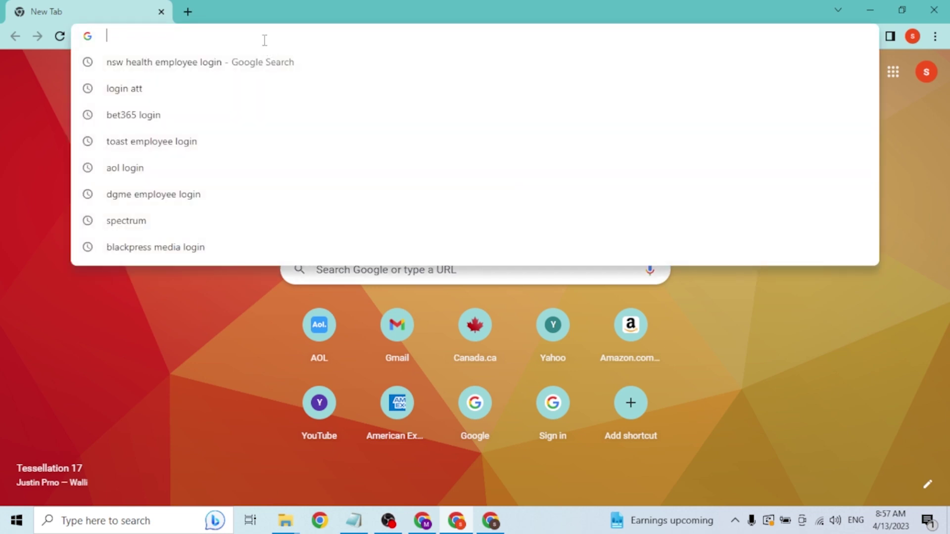
text(thameswa)
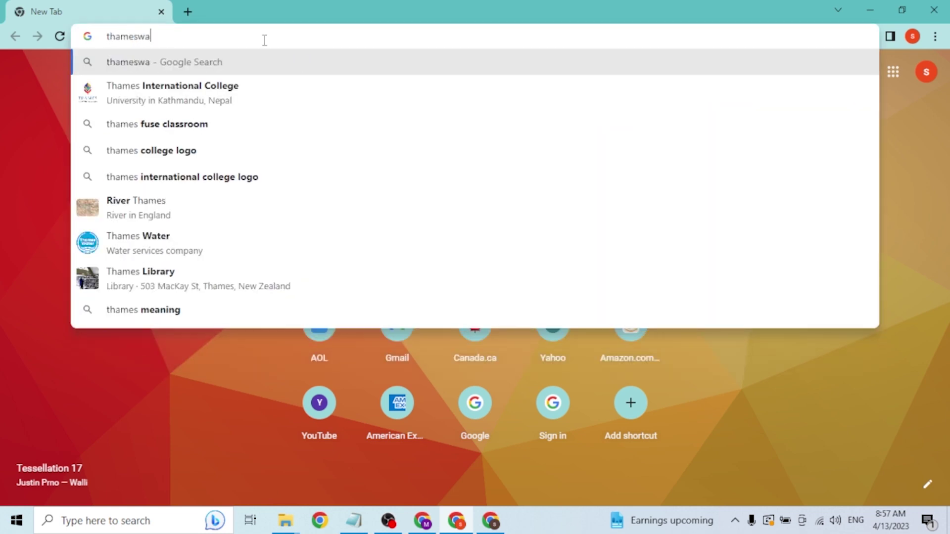
text(ter.co.)
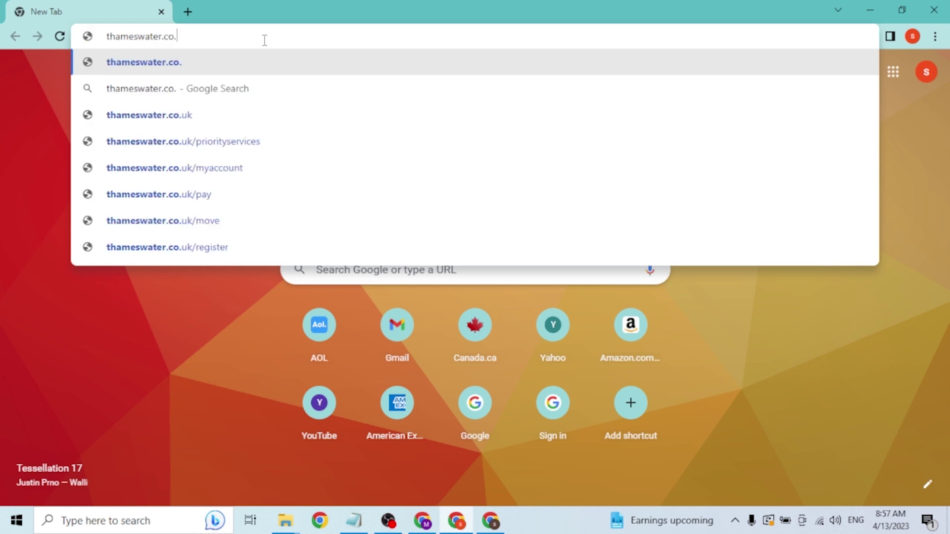
text(uk)
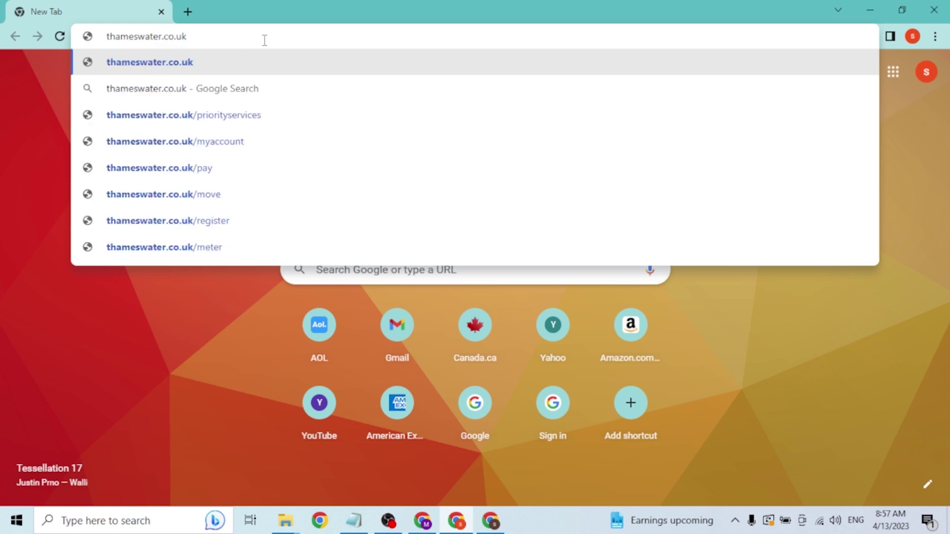
key(Return)
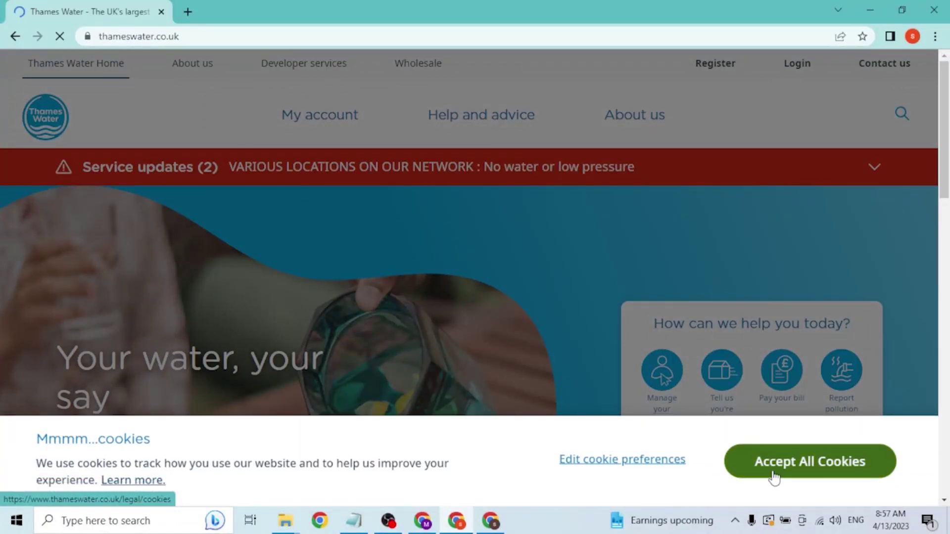
Step: Accept all cookies on the Thames Water cookie banner
click(760, 471)
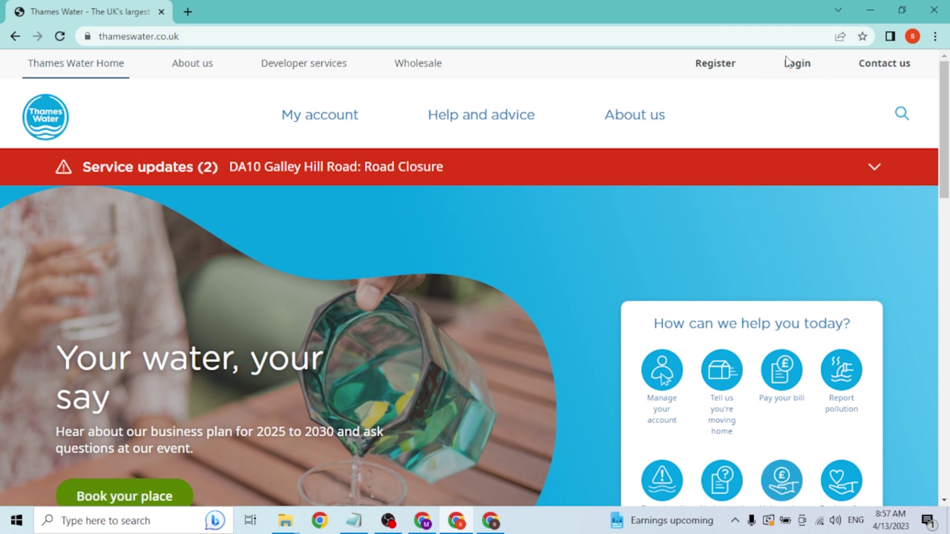
click(803, 72)
Step: Open the Thames Water login page and enter the email address and password
click(797, 69)
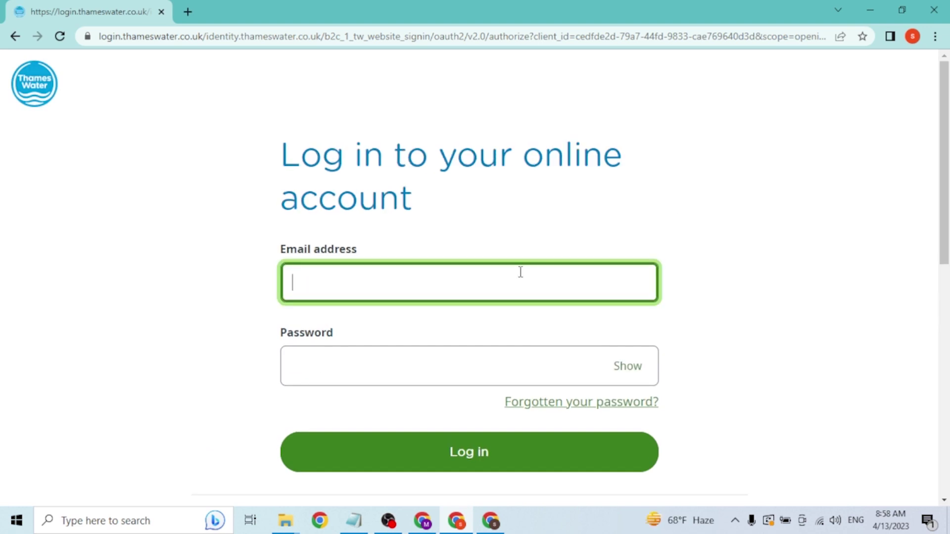
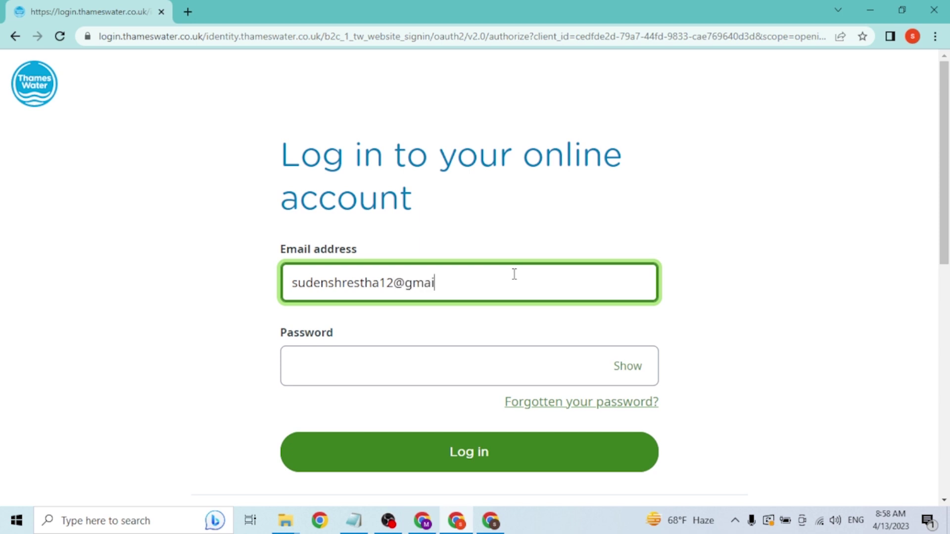
key(Tab)
text(•••••)
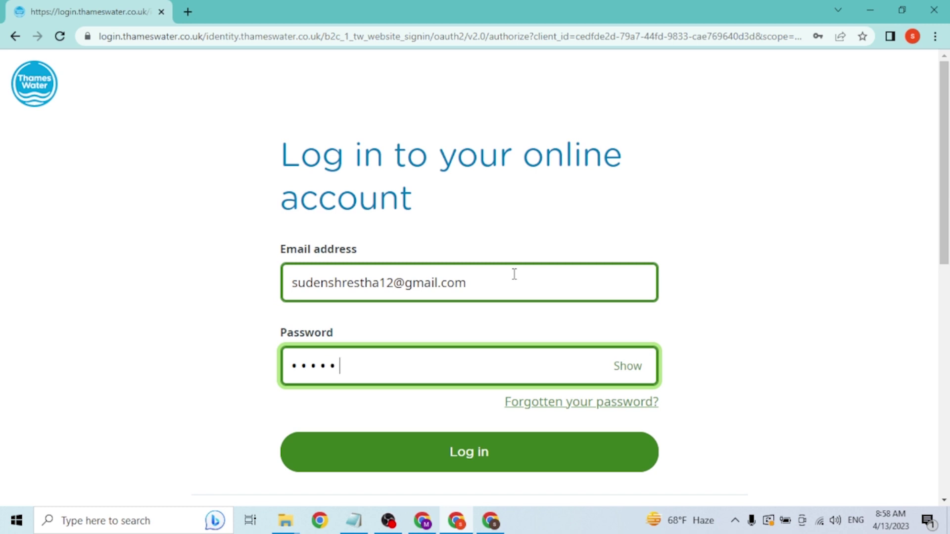
text(•••••••)
drag(465, 357, 247, 367)
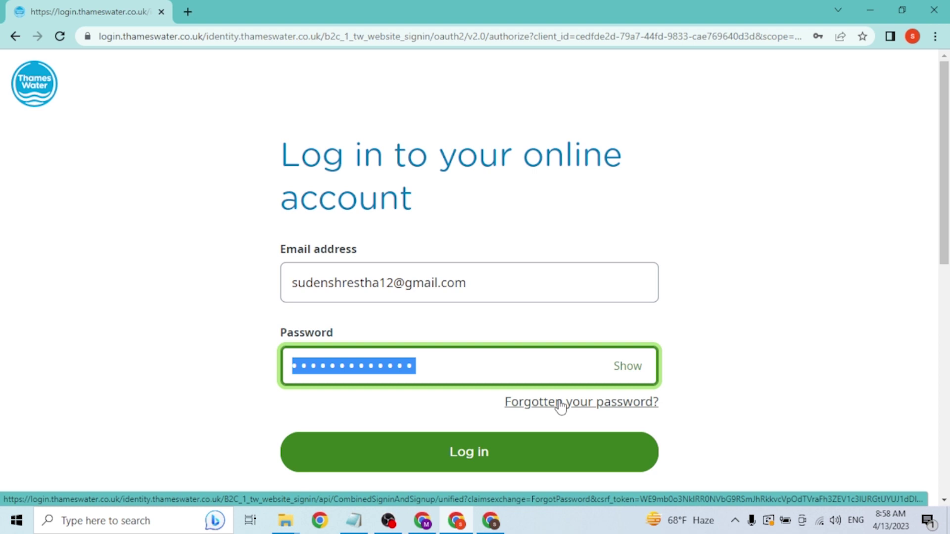
click(856, 297)
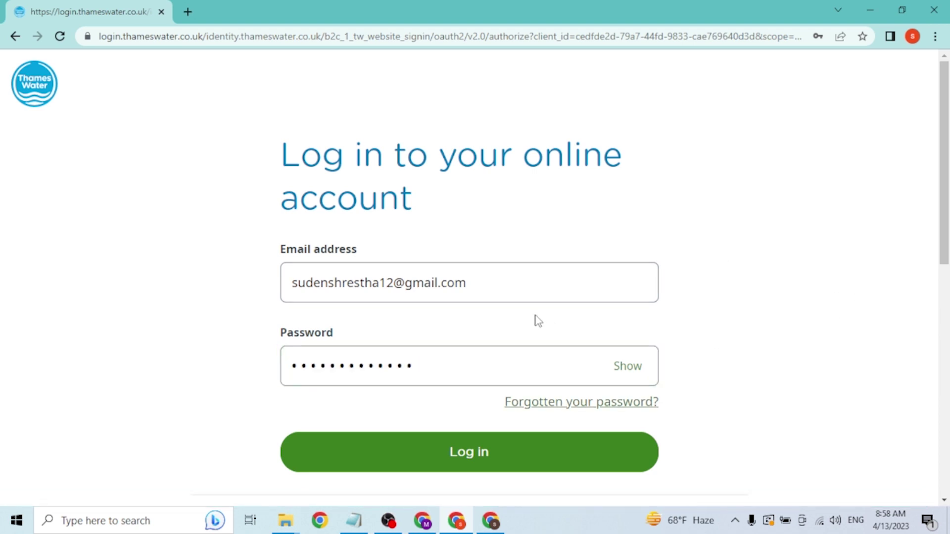
click(511, 282)
click(461, 362)
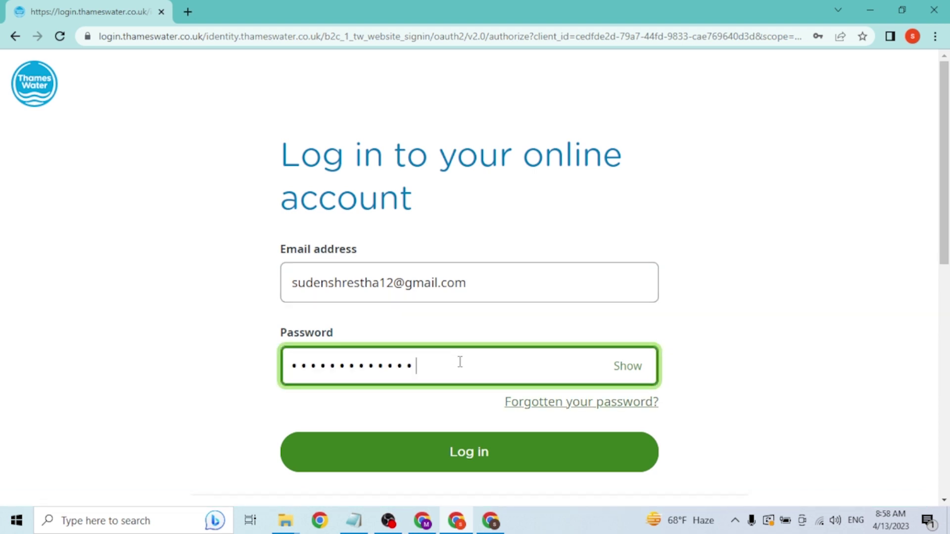